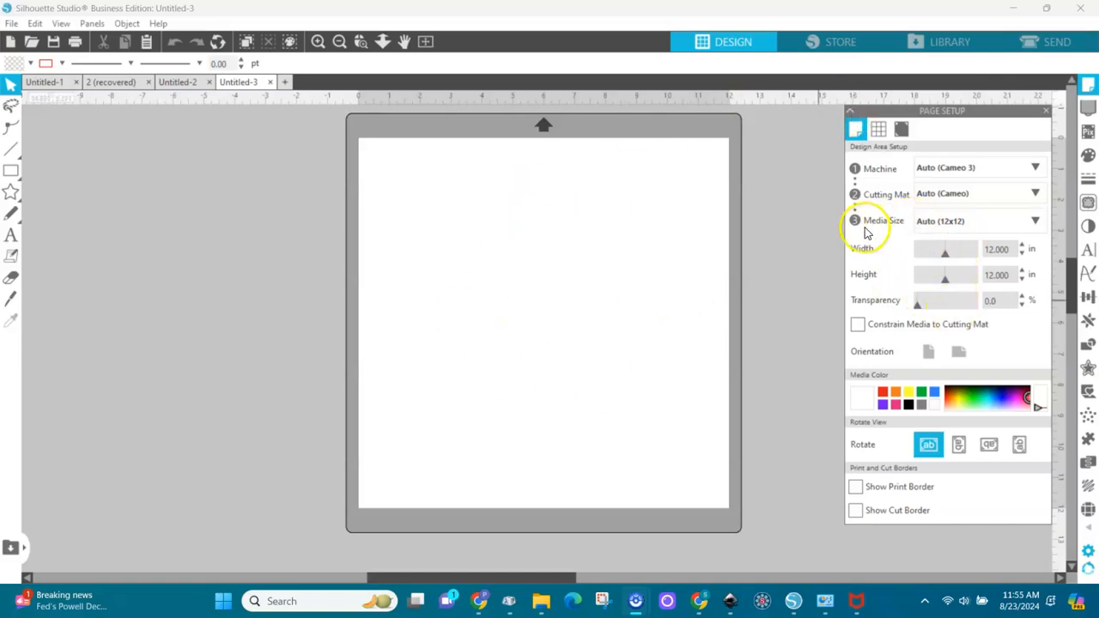
Set the media size to Letter (8.5 x 11 in) and open the composition notebook cover design, file 4.
left_click(952, 221)
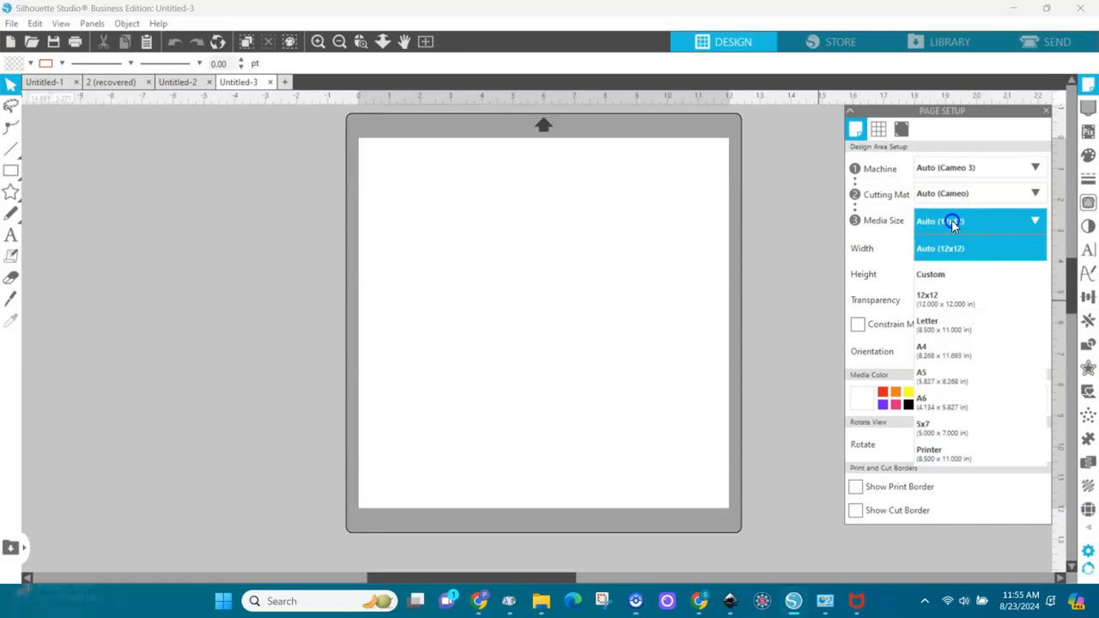
left_click(951, 328)
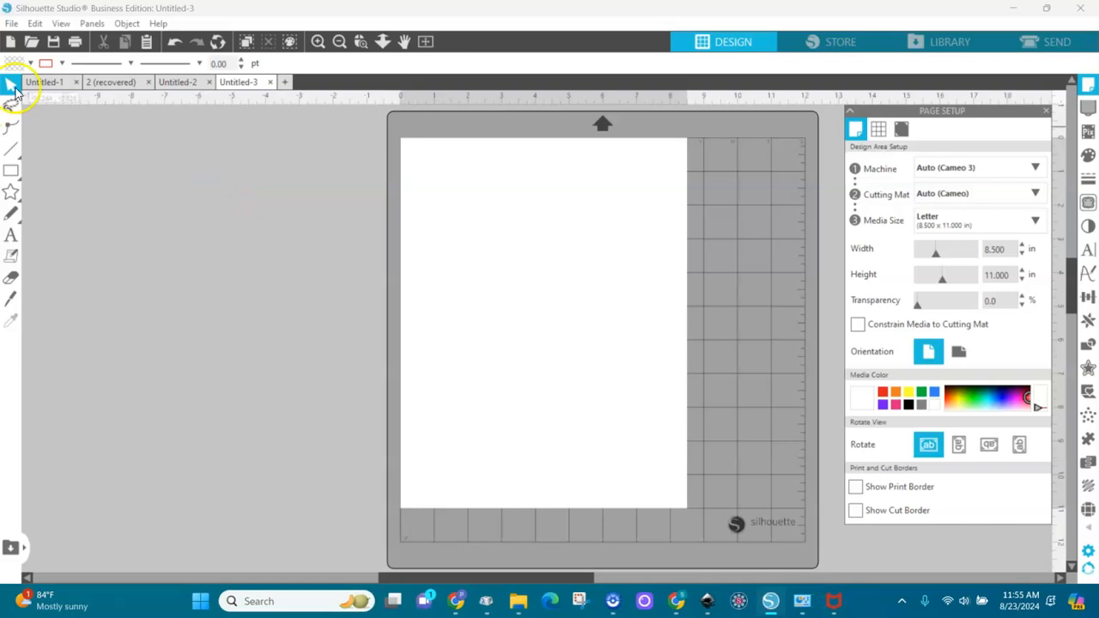
left_click(31, 43)
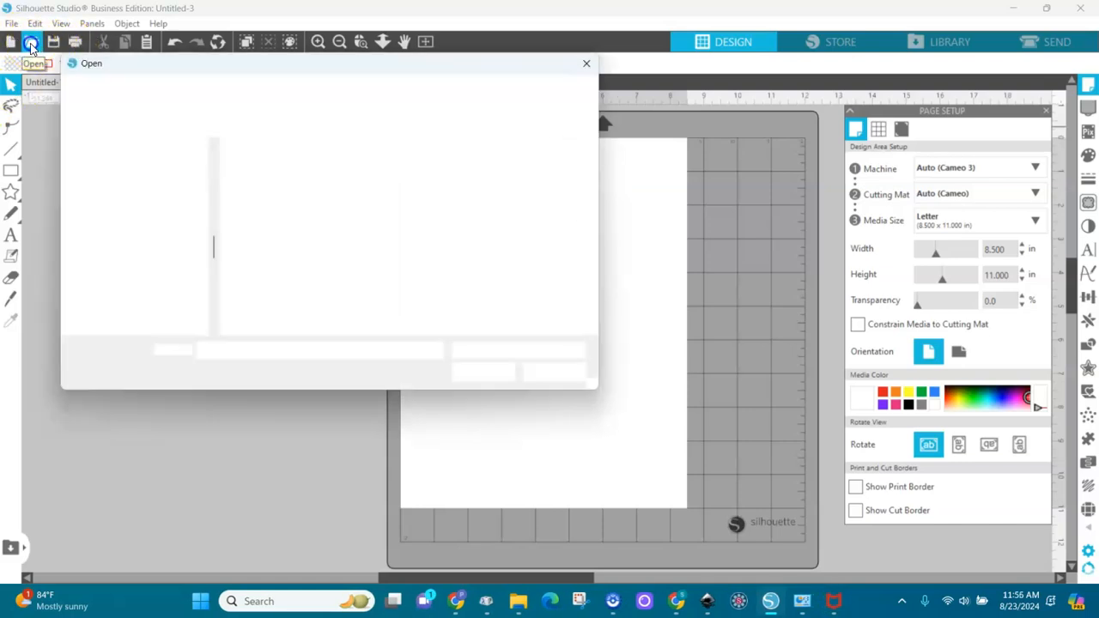
double_click(253, 185)
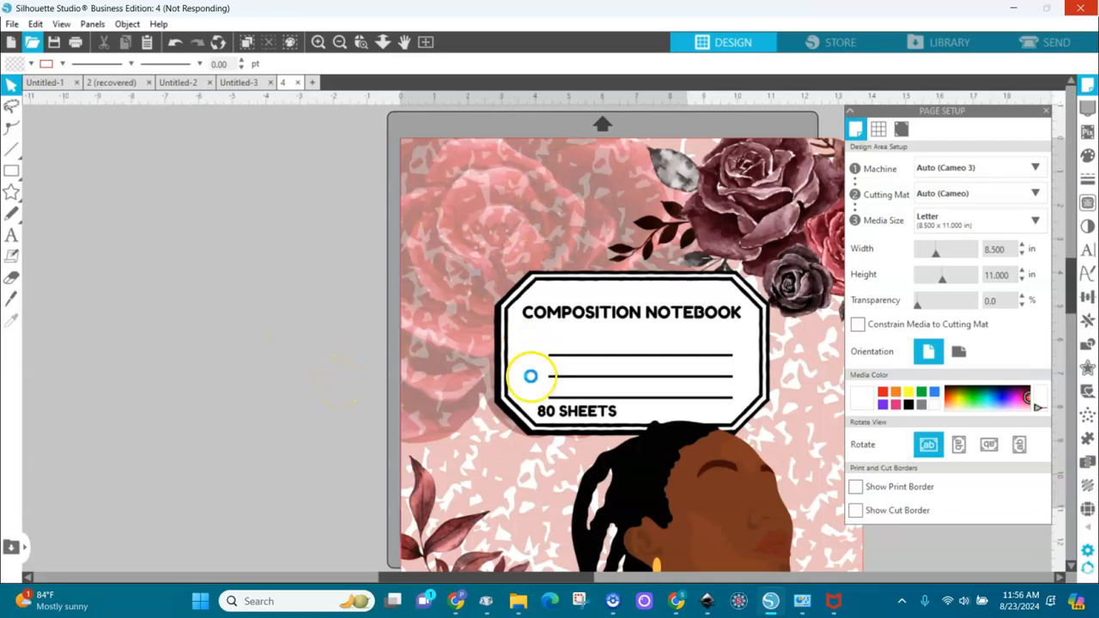
Resize the composition notebook cover image to a height of 10 in and center it on the page.
left_click(531, 384)
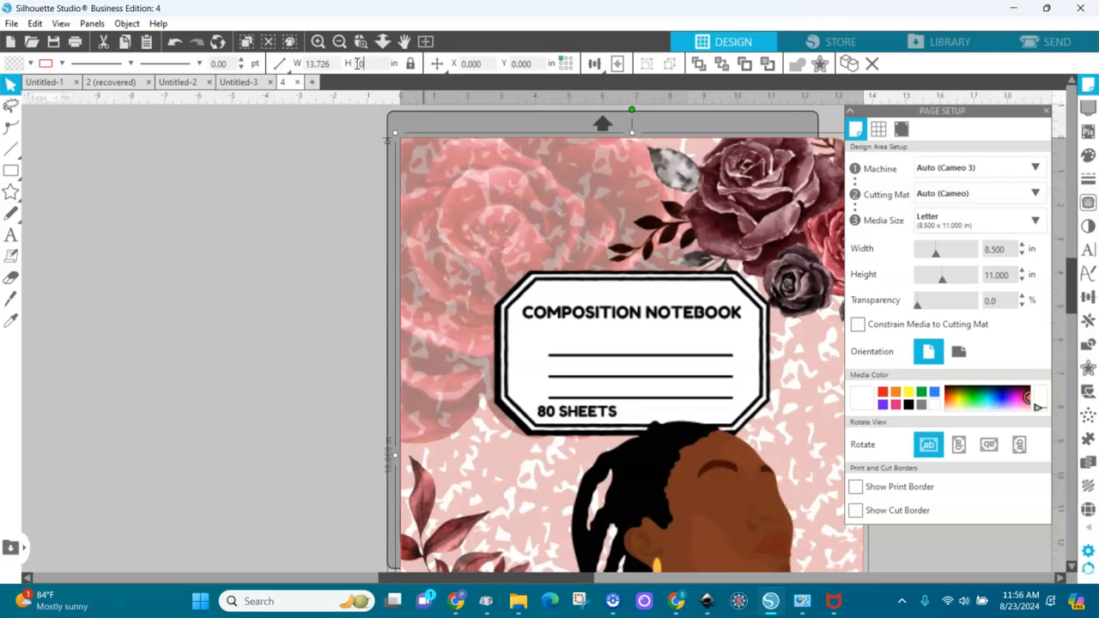
left_click(358, 63)
type("10")
key("Return")
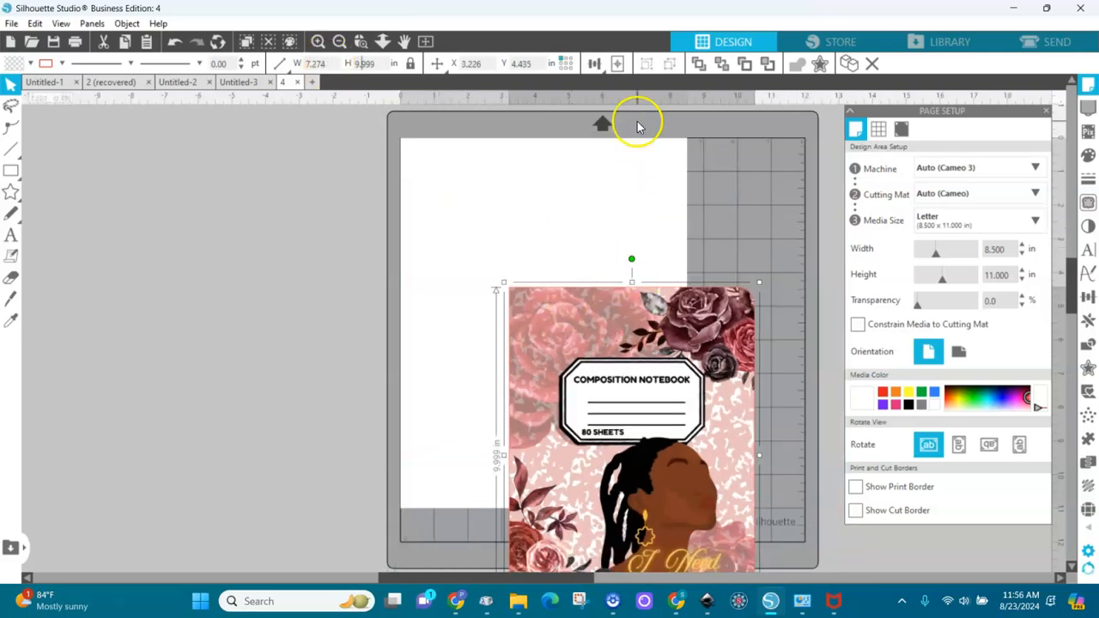
left_click(617, 63)
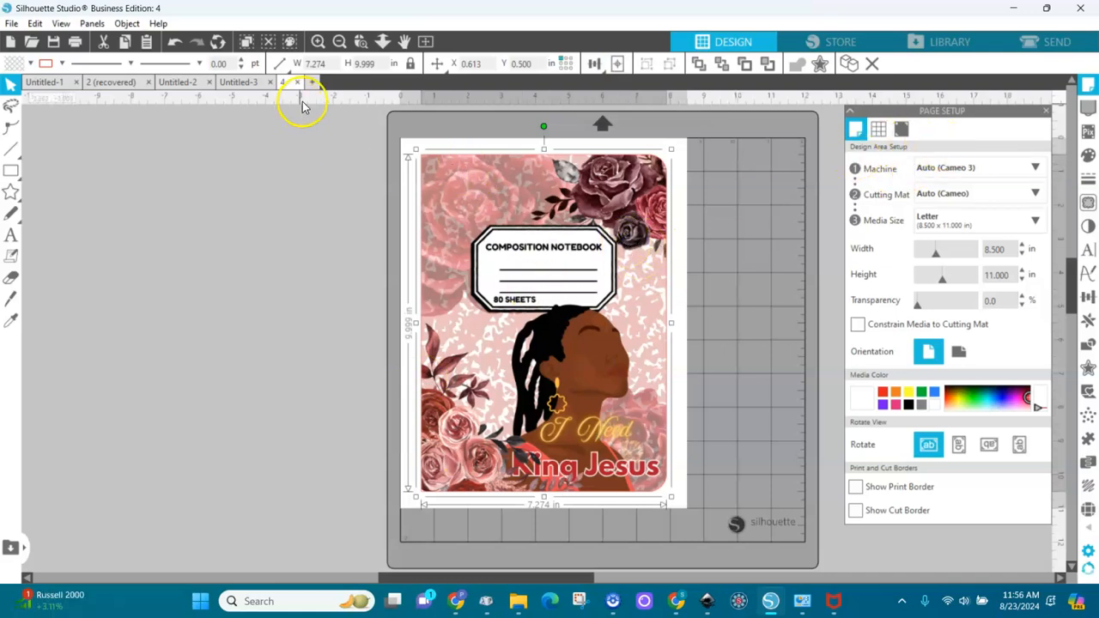
Open the cover design without the label, file 5, and center it on the page at a height of 10 in.
left_click(314, 83)
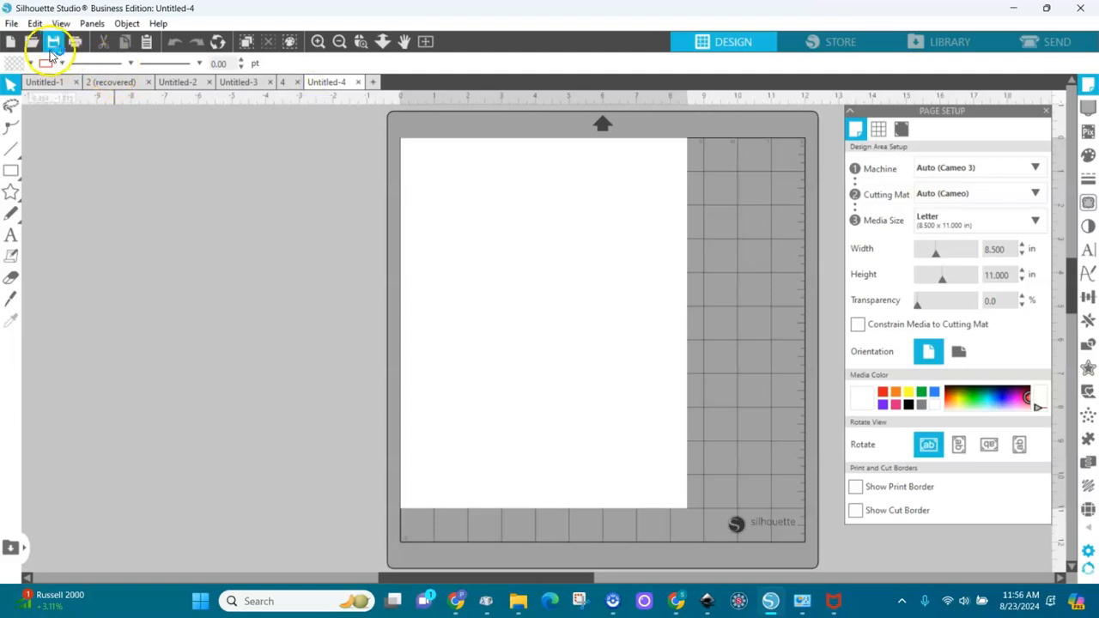
left_click(373, 83)
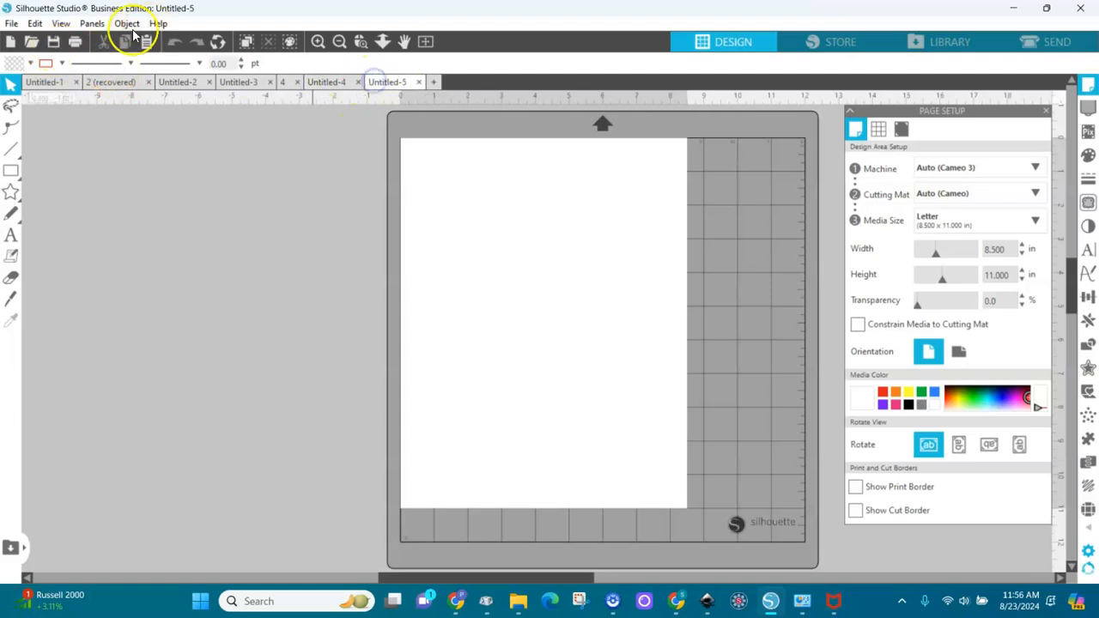
left_click(33, 43)
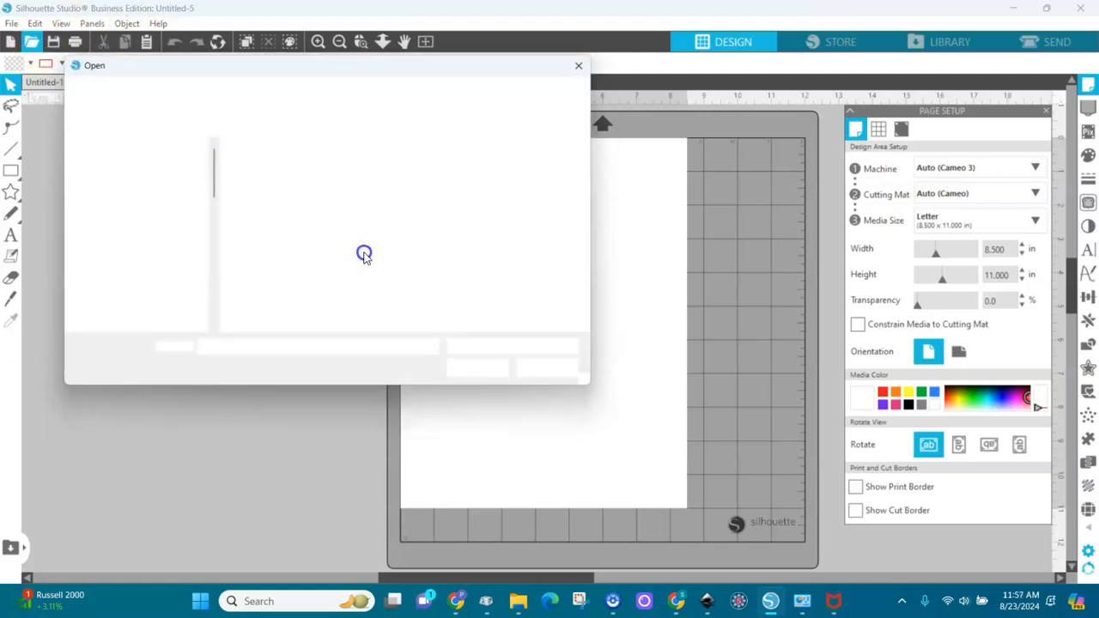
double_click(268, 204)
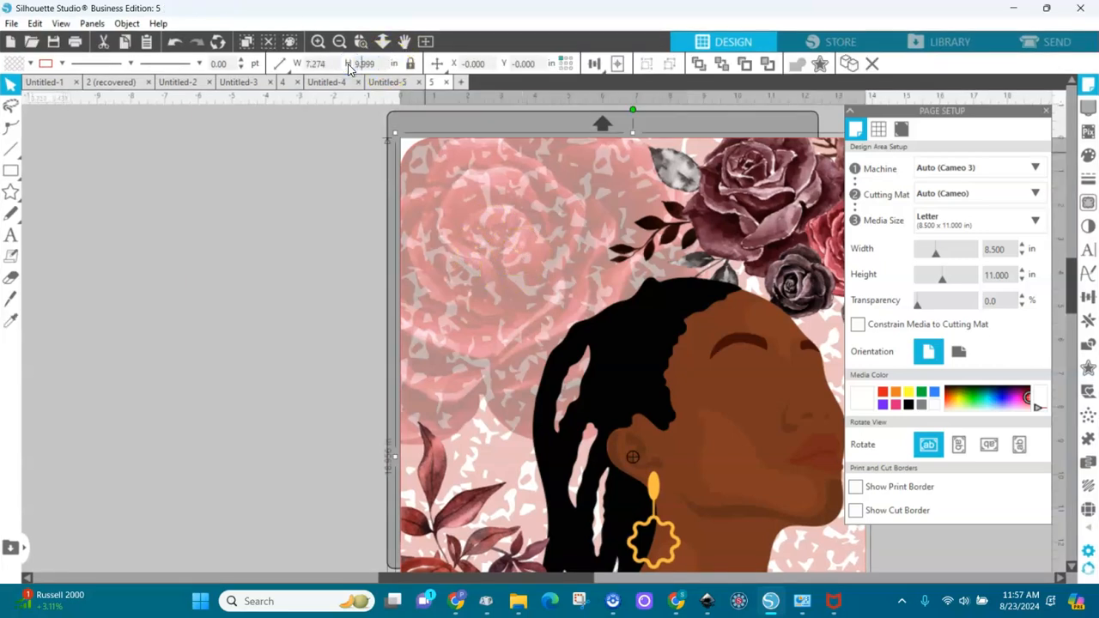
left_click(619, 63)
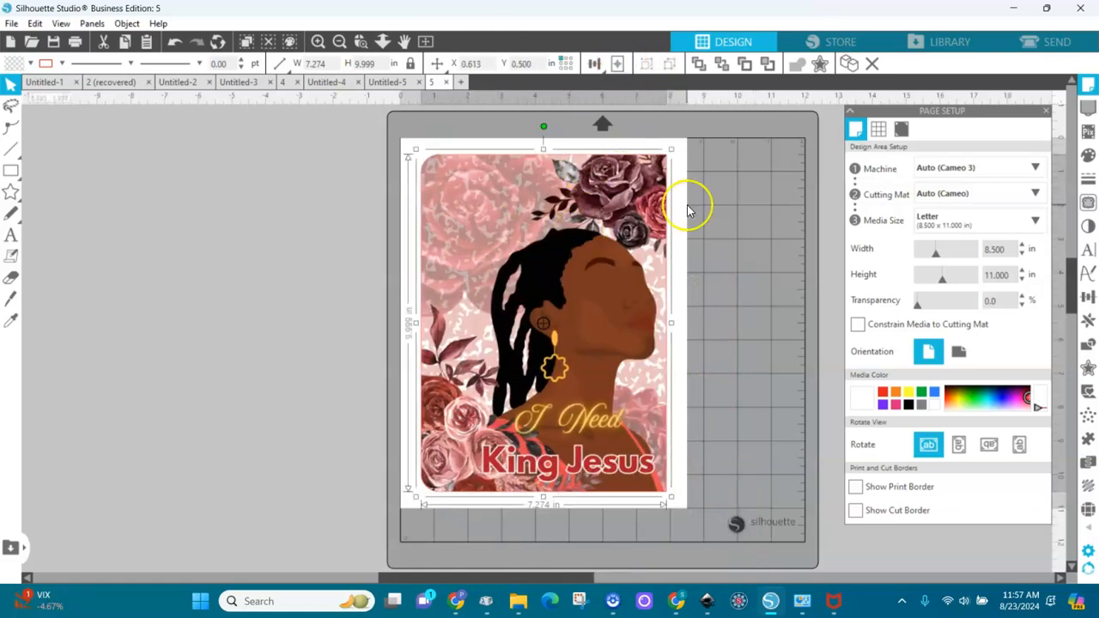
Turn on registration marks with a 0.394 in inset and print bleed for design 5, and check its print preview without printing.
left_click(902, 131)
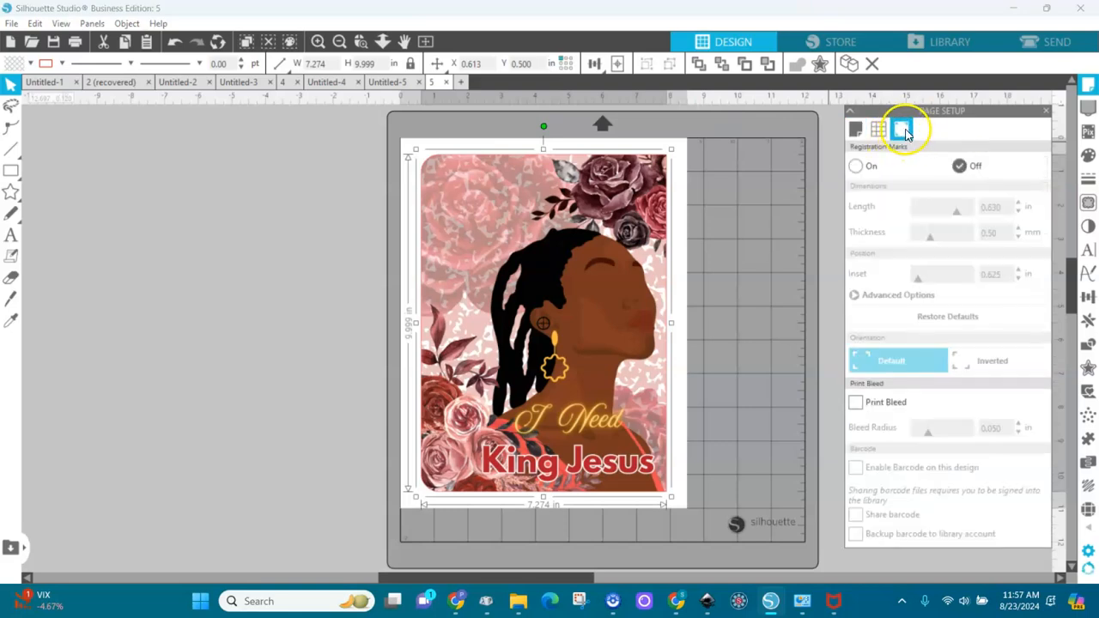
left_click(857, 167)
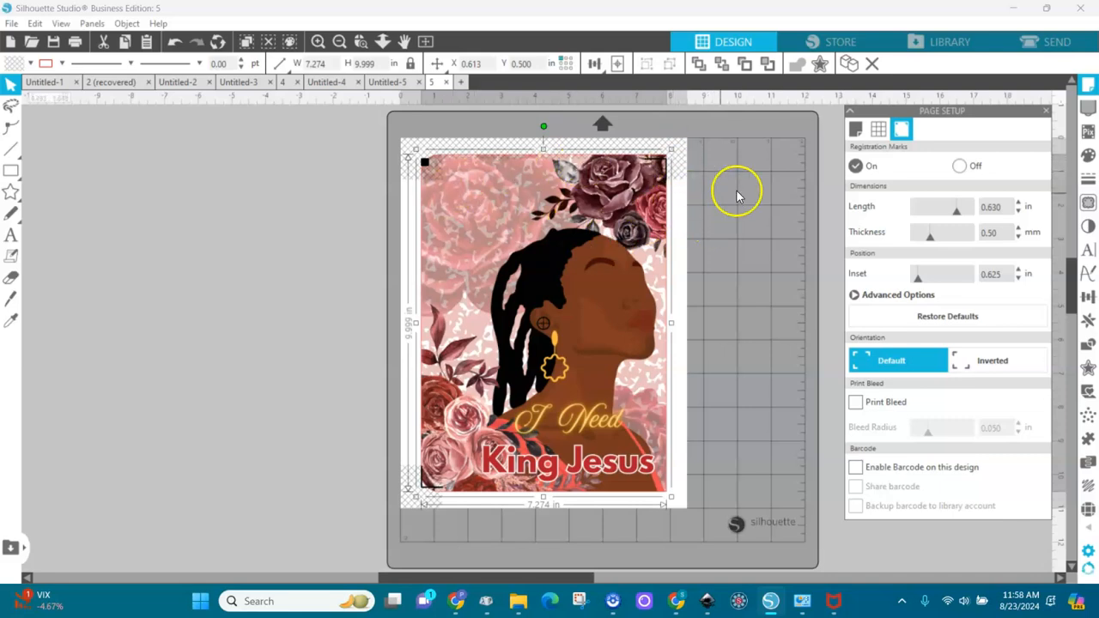
left_click(1020, 278)
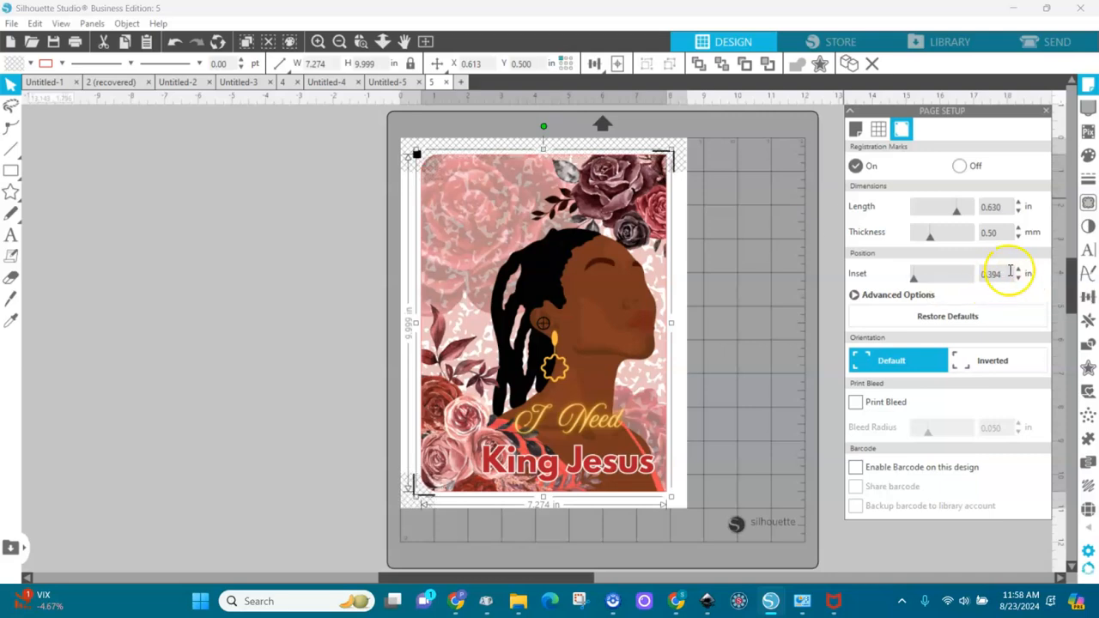
left_click(856, 403)
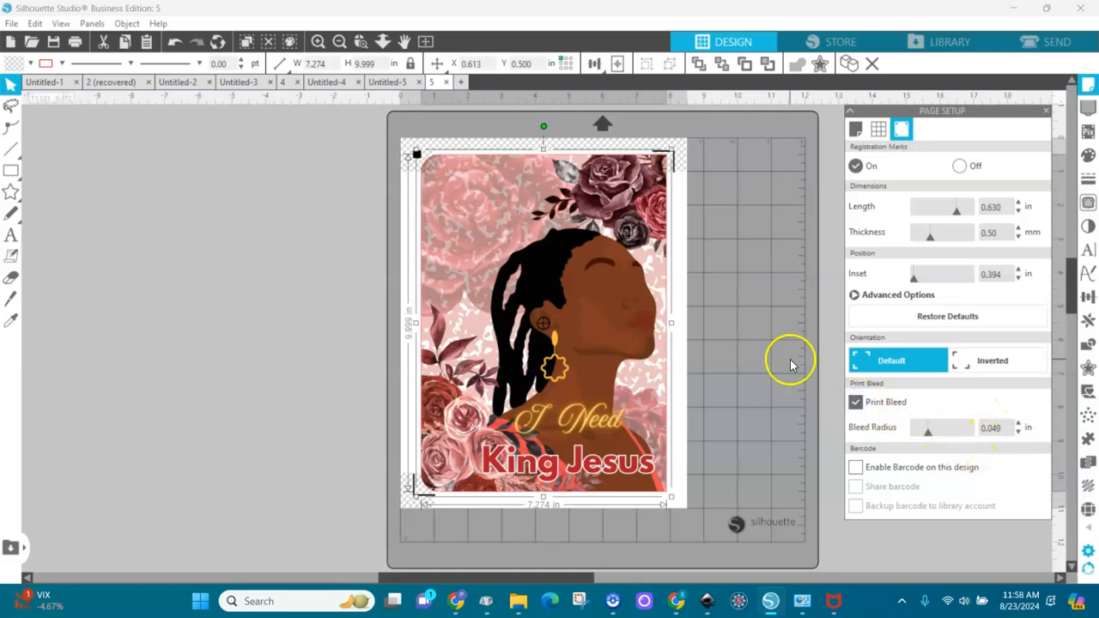
left_click(76, 43)
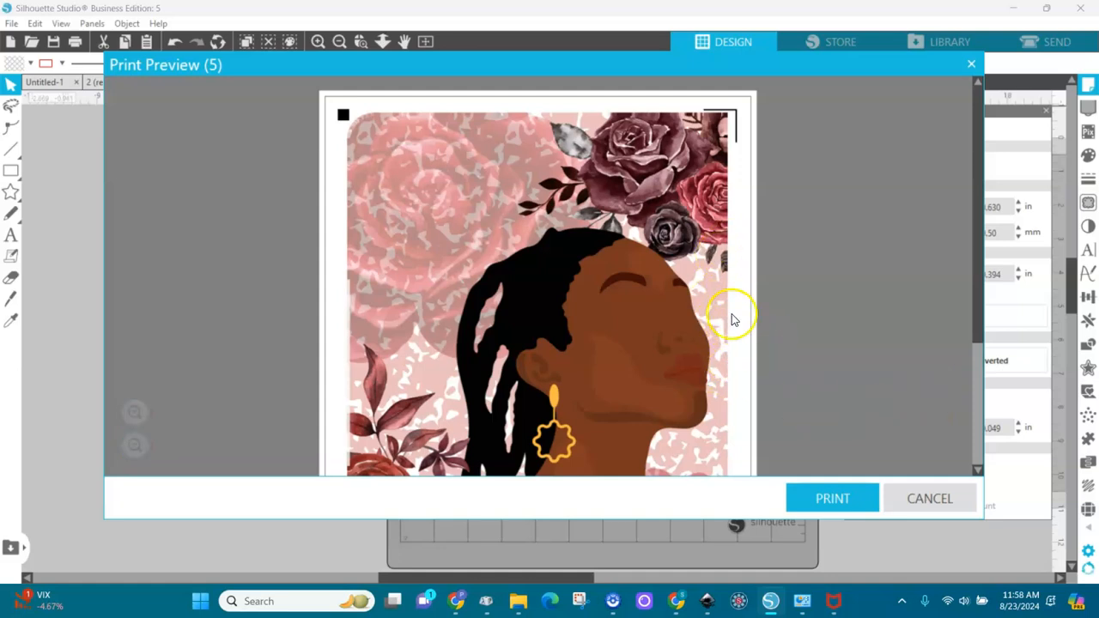
left_click(927, 496)
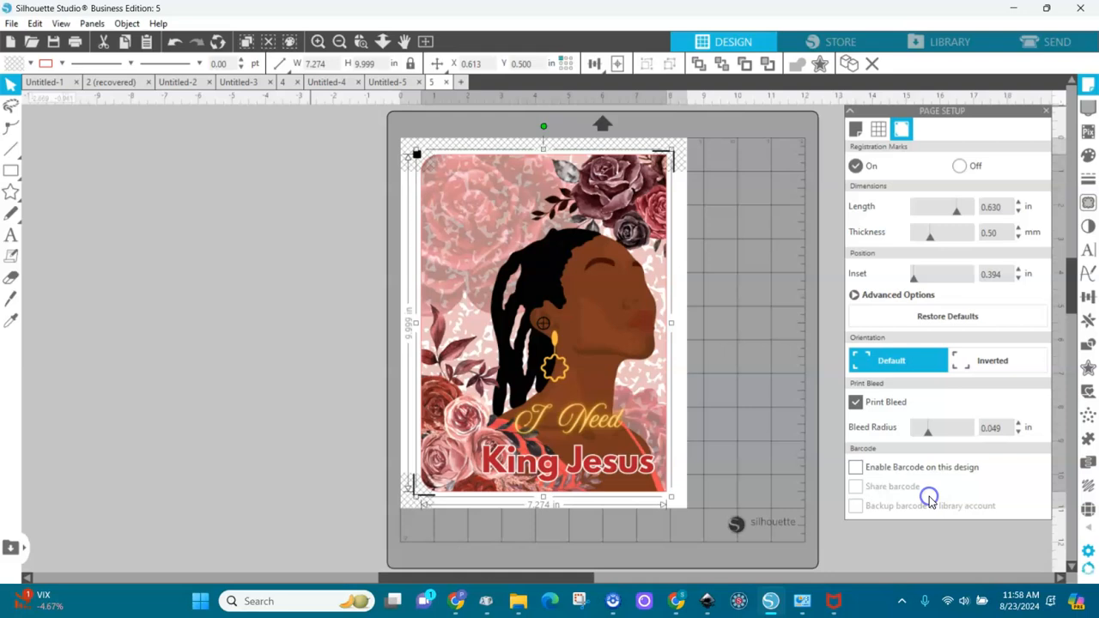
Switch to design 4 and turn on its registration marks with a 0.394 in inset and print bleed.
left_click(391, 83)
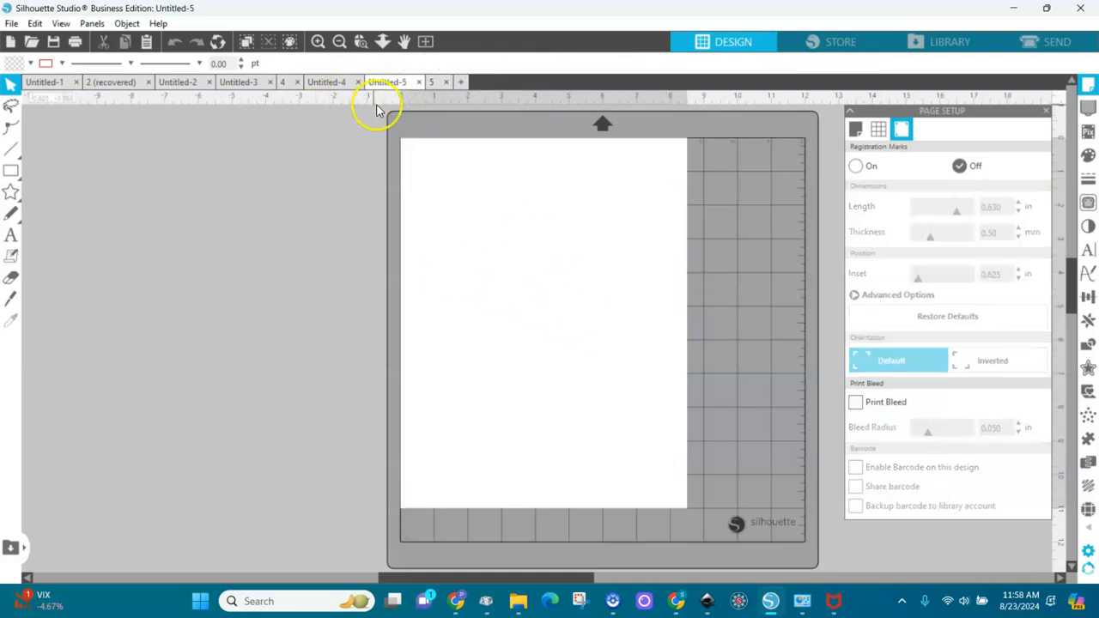
left_click(335, 84)
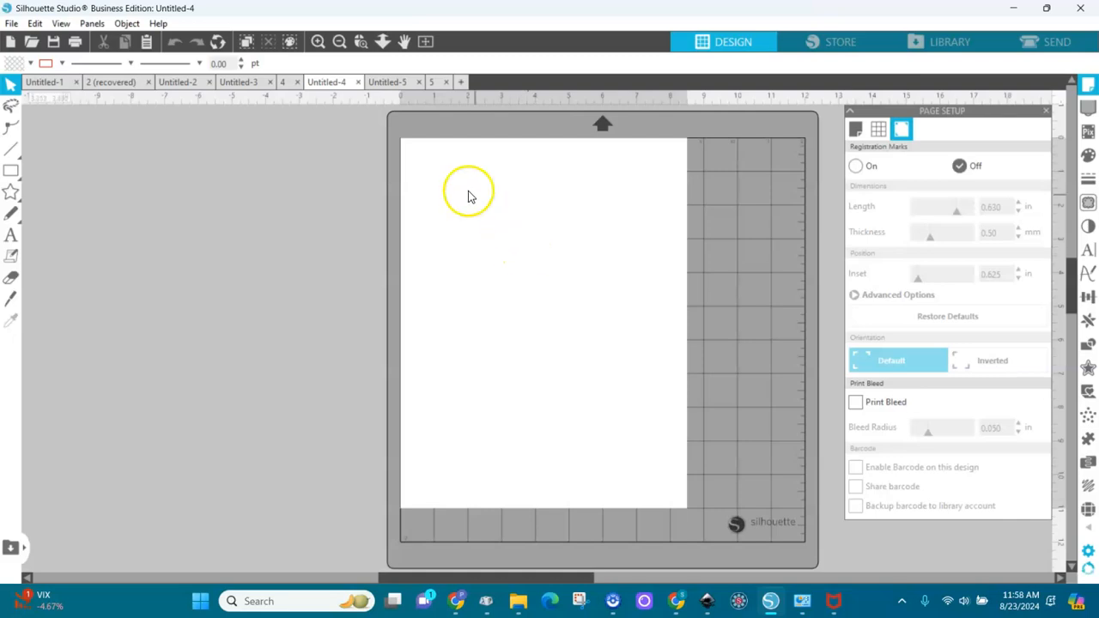
left_click(283, 81)
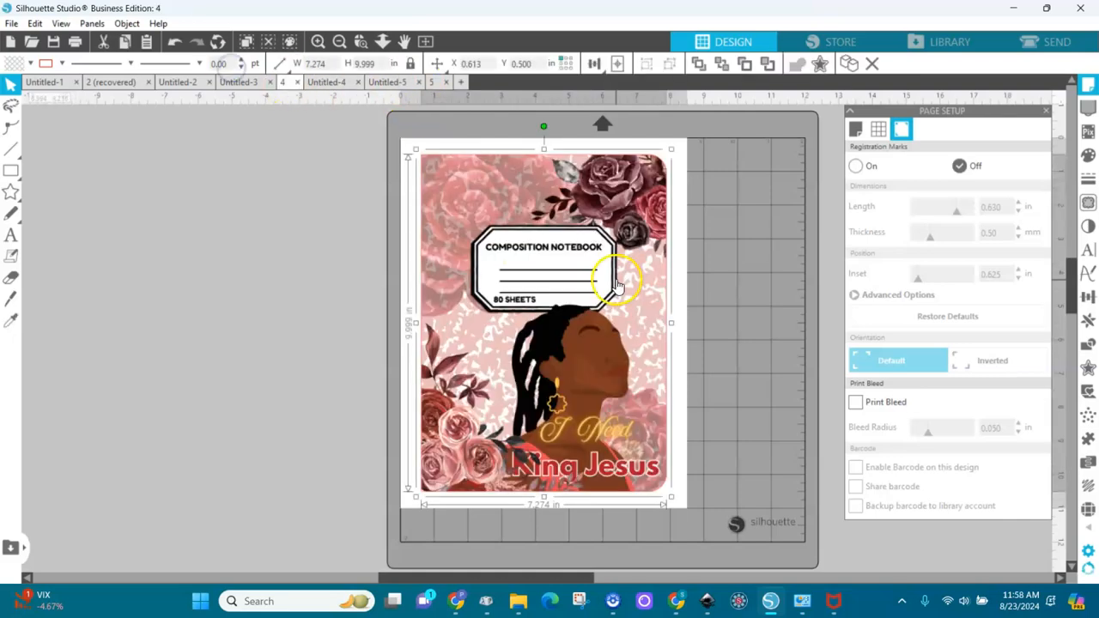
left_click(856, 168)
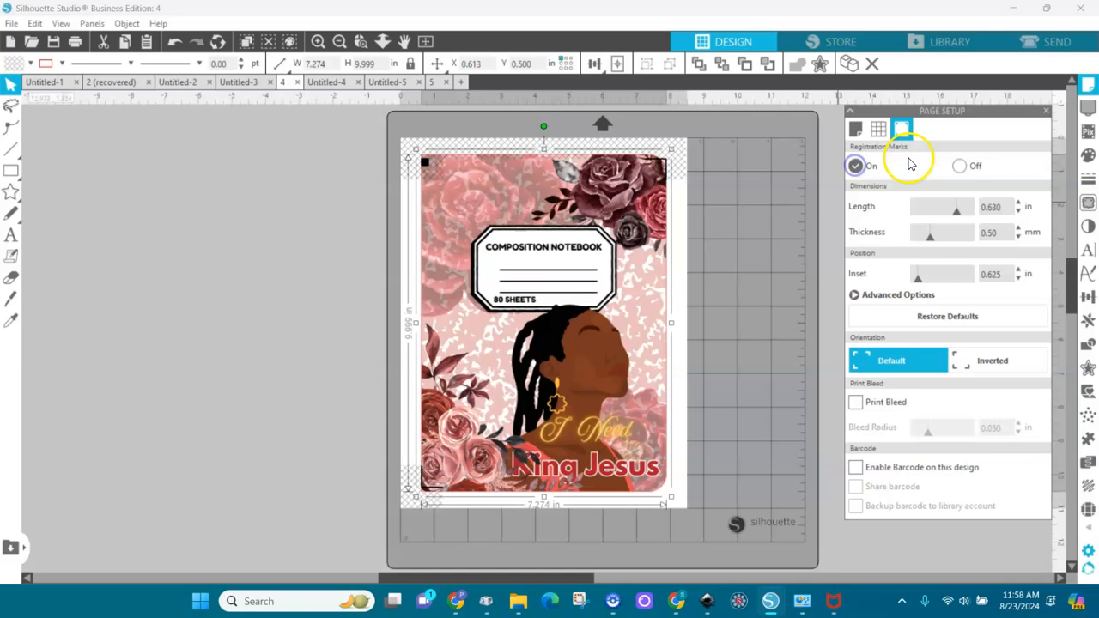
left_click(1019, 281)
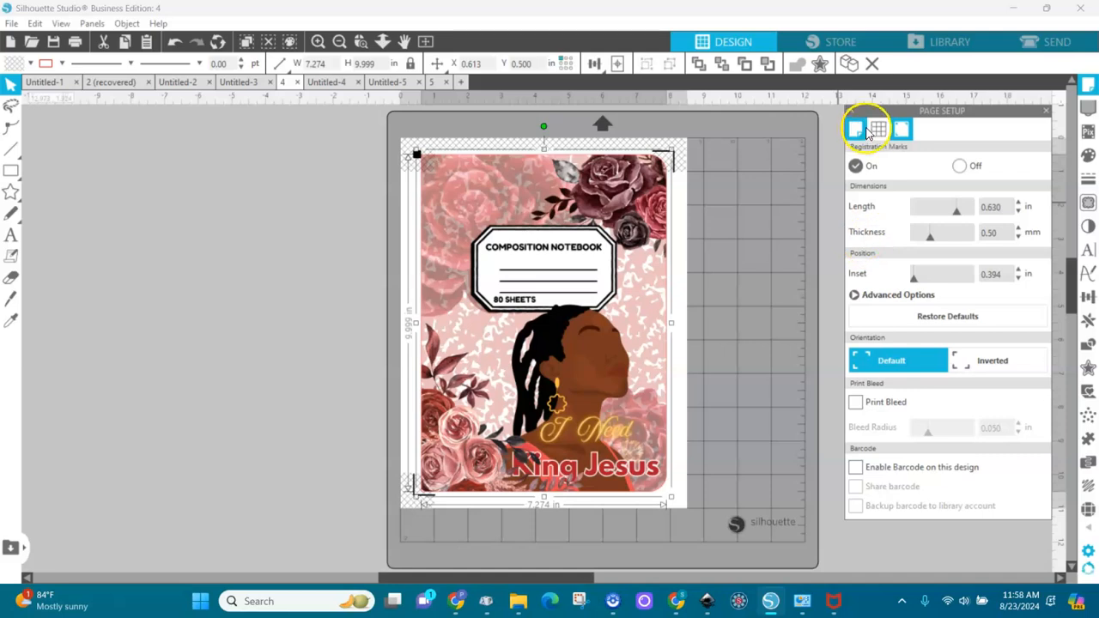
left_click(857, 402)
Show the cut border on design 4's page, leave the print border hidden, and deselect the cover image.
left_click(856, 129)
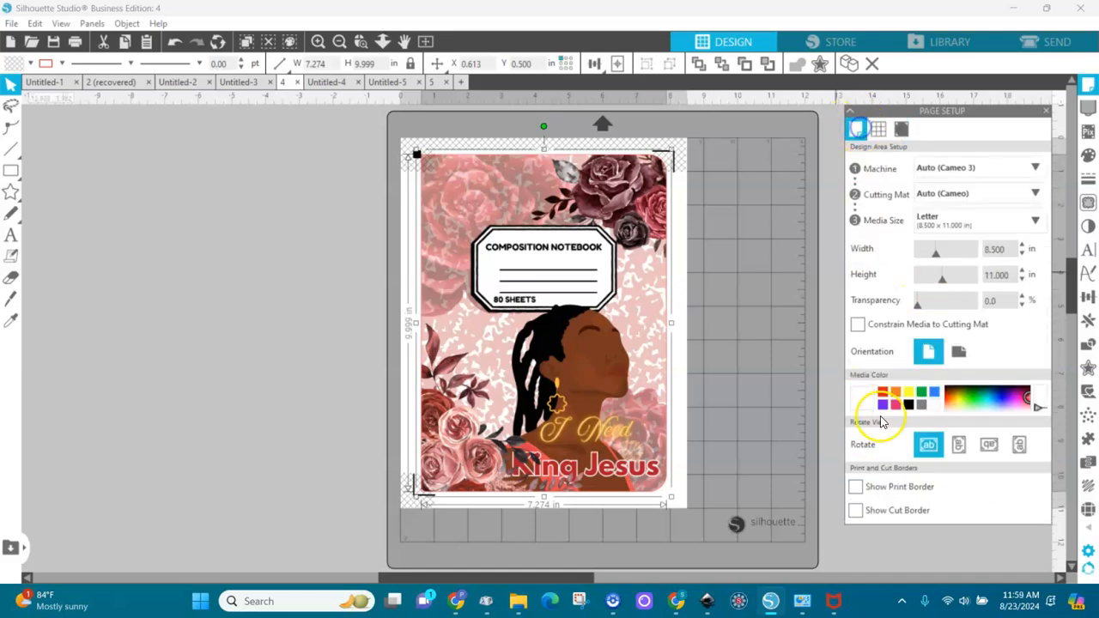
left_click(855, 488)
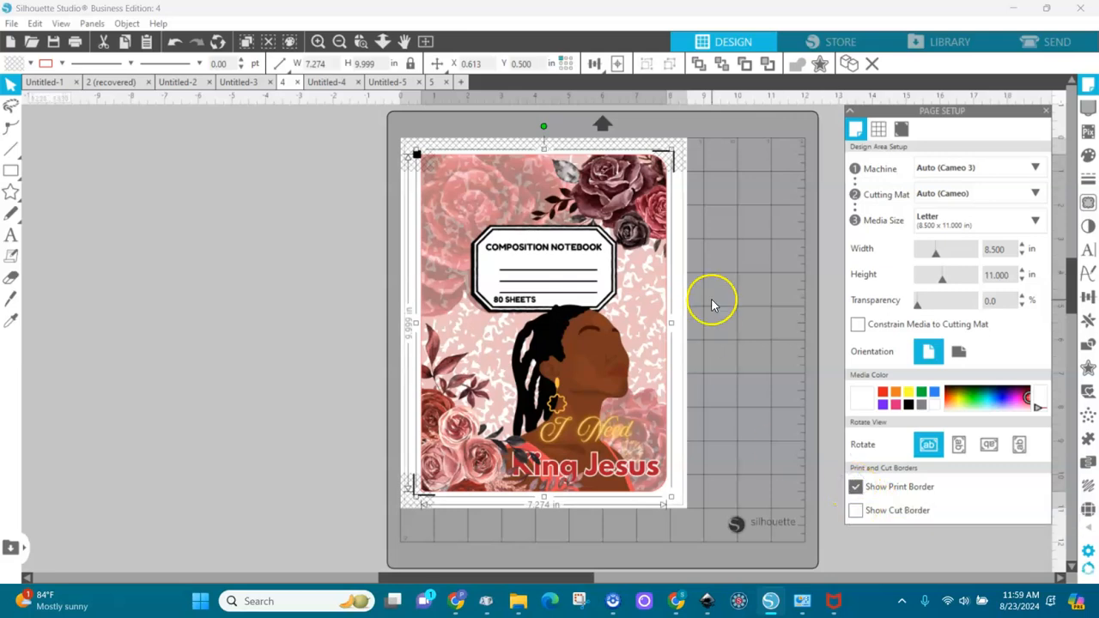
left_click(855, 511)
left_click(856, 488)
left_click(758, 328)
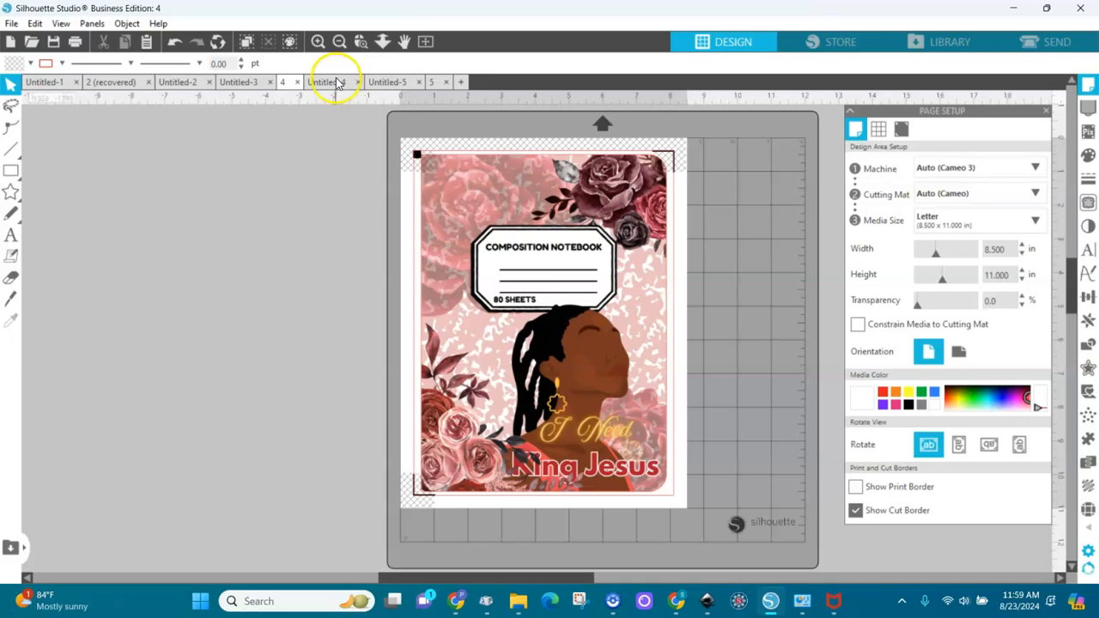
Print one copy of the composition notebook cover in file 4, and print the cover in file 5.
left_click(75, 42)
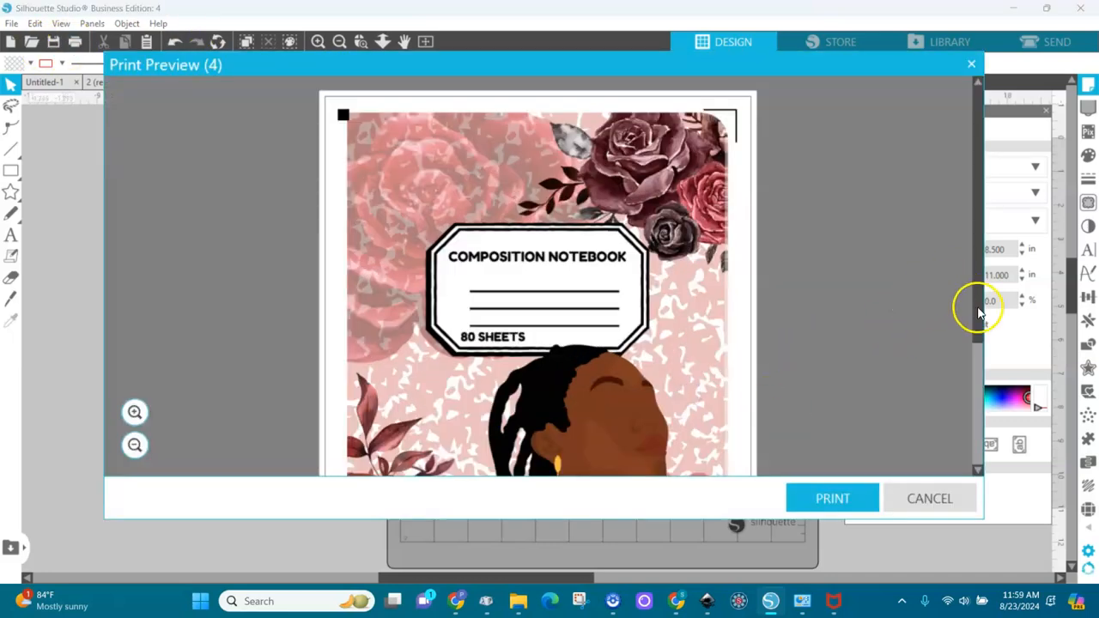
left_click(833, 499)
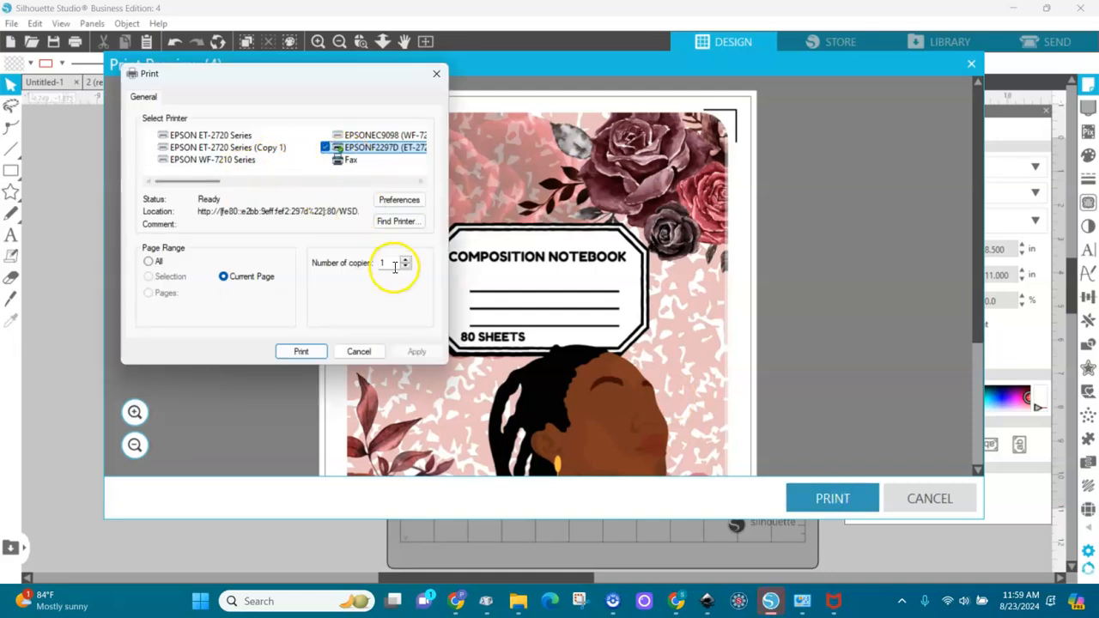
left_click(309, 356)
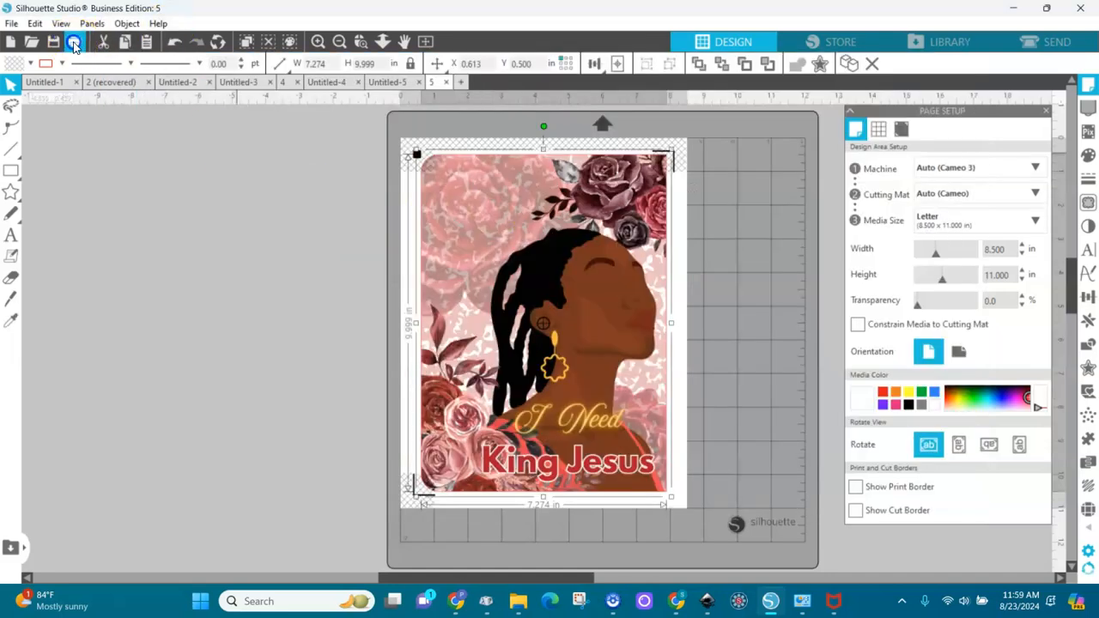
left_click(74, 42)
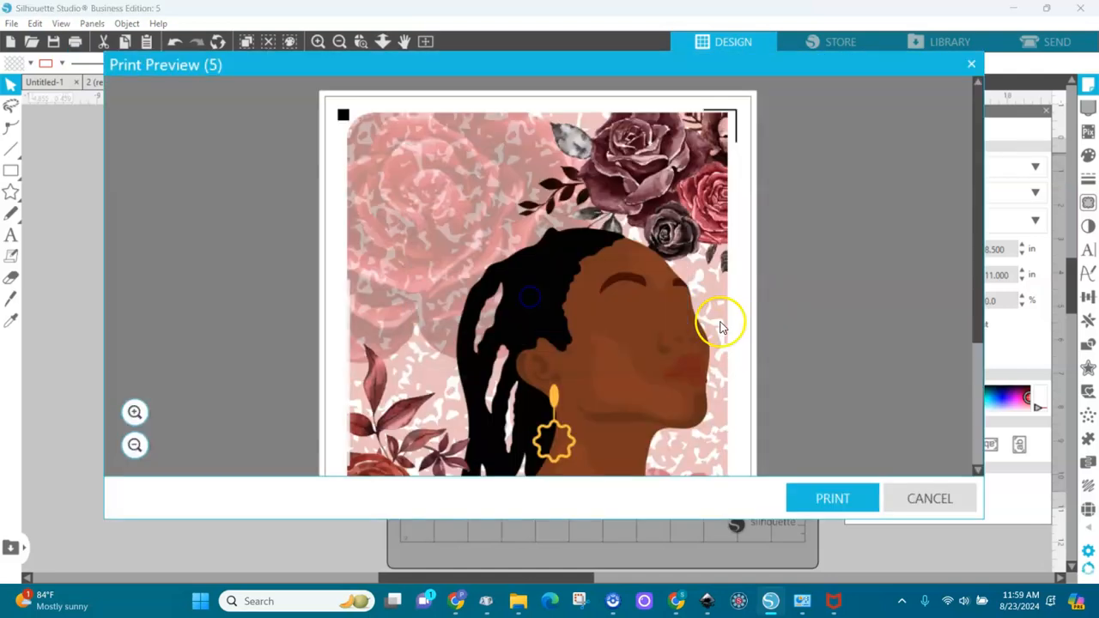
left_click(807, 498)
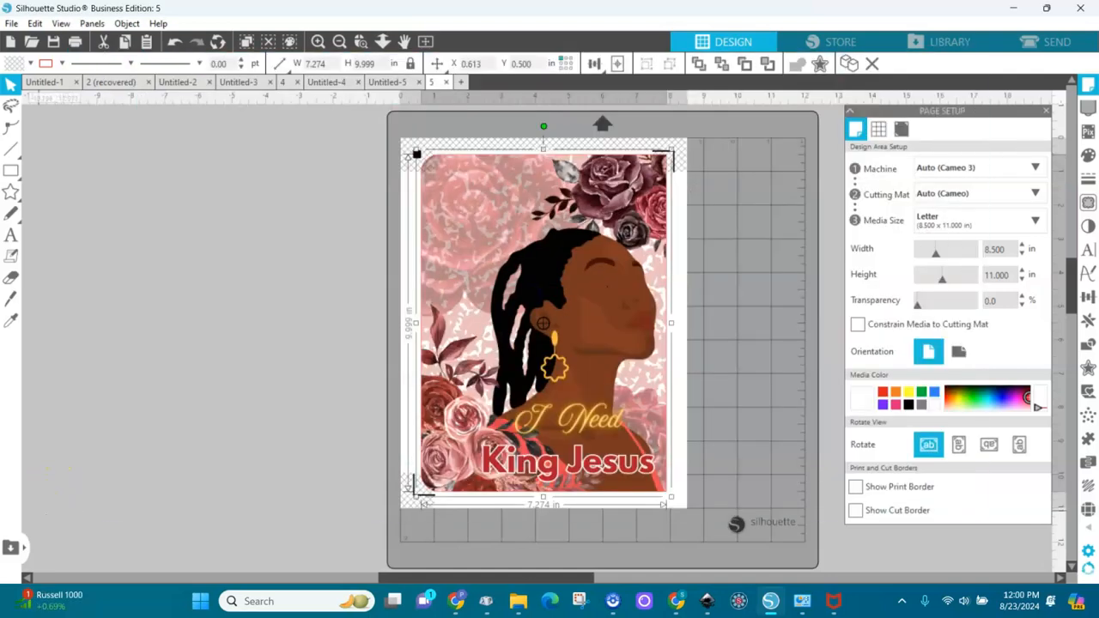